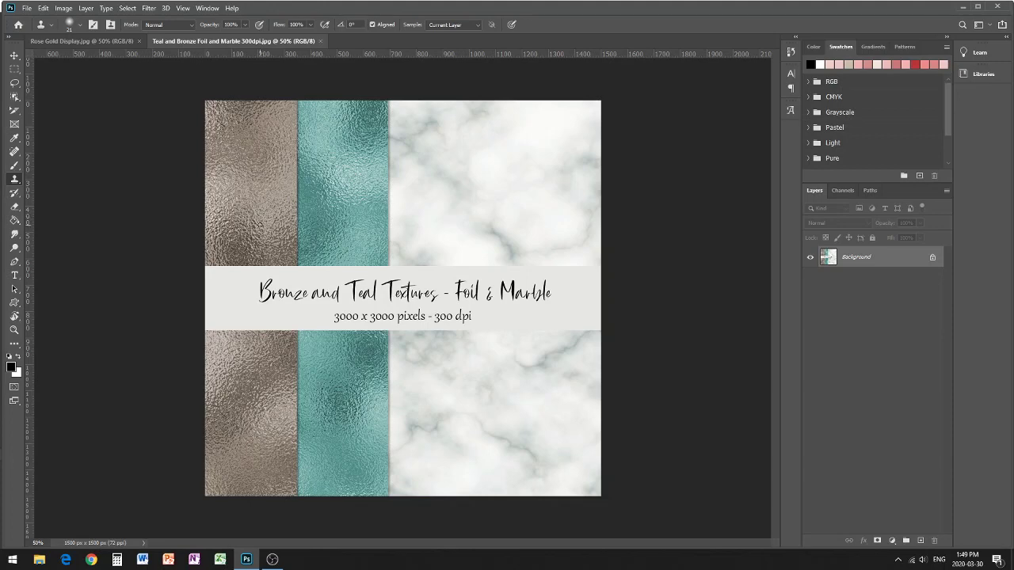
# Create a new document with width and height both set to 1500 pixels
pyautogui.click(32, 11)
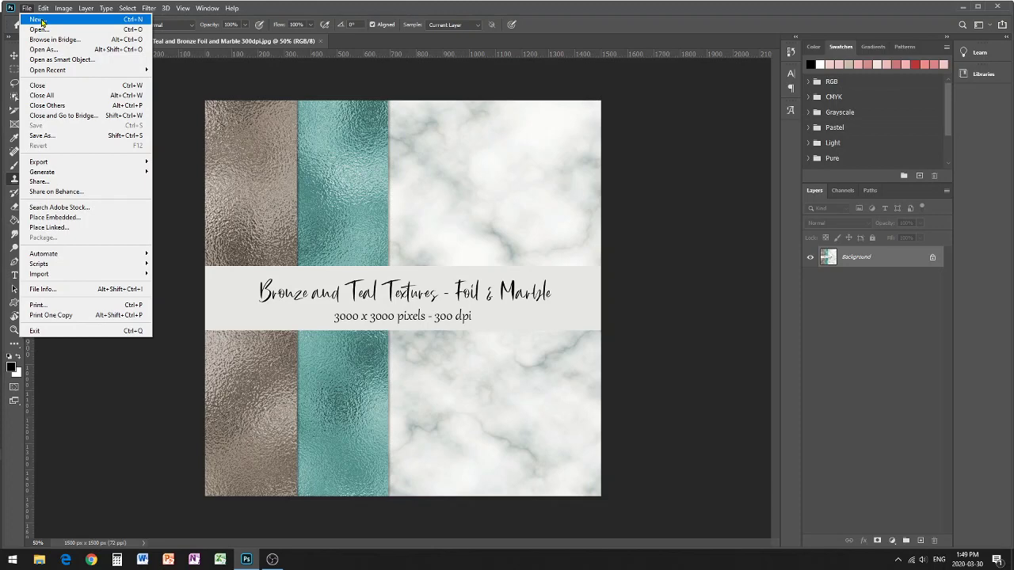
pyautogui.click(40, 22)
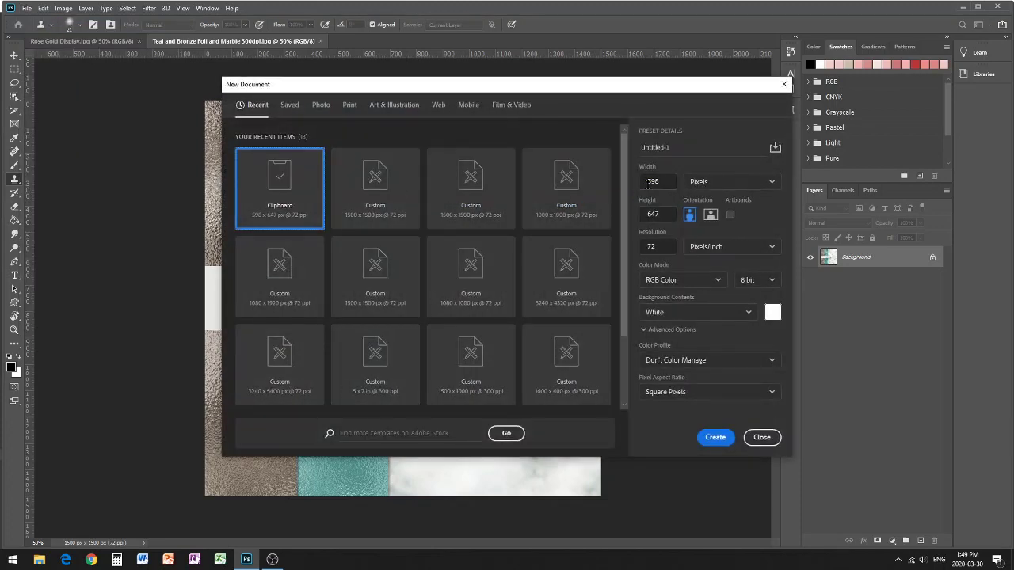
pyautogui.click(666, 182)
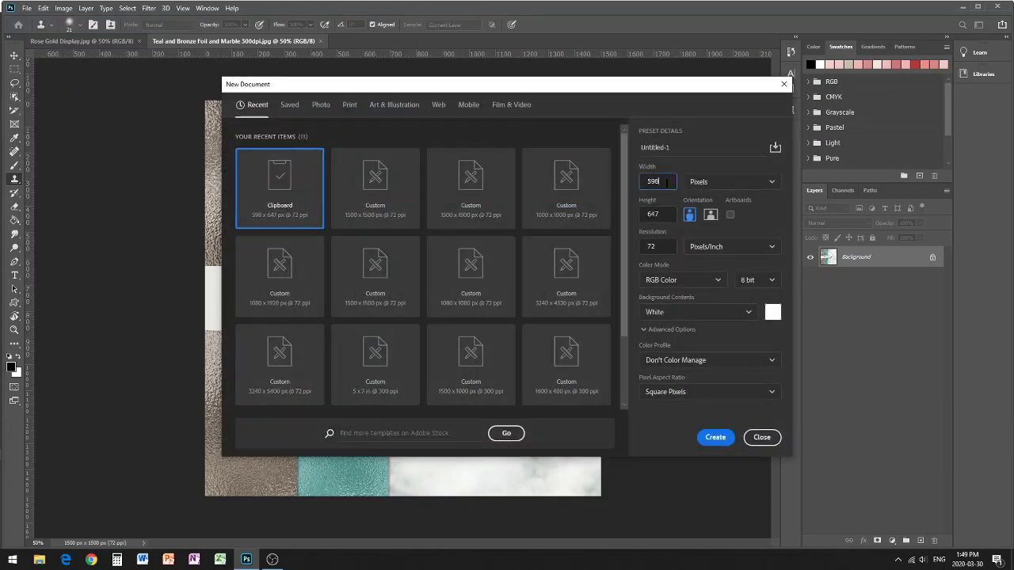
pyautogui.press('BackSpace')
pyautogui.press('BackSpace')
pyautogui.press('BackSpace')
pyautogui.write('1500')
pyautogui.click(668, 210)
pyautogui.write('1500')
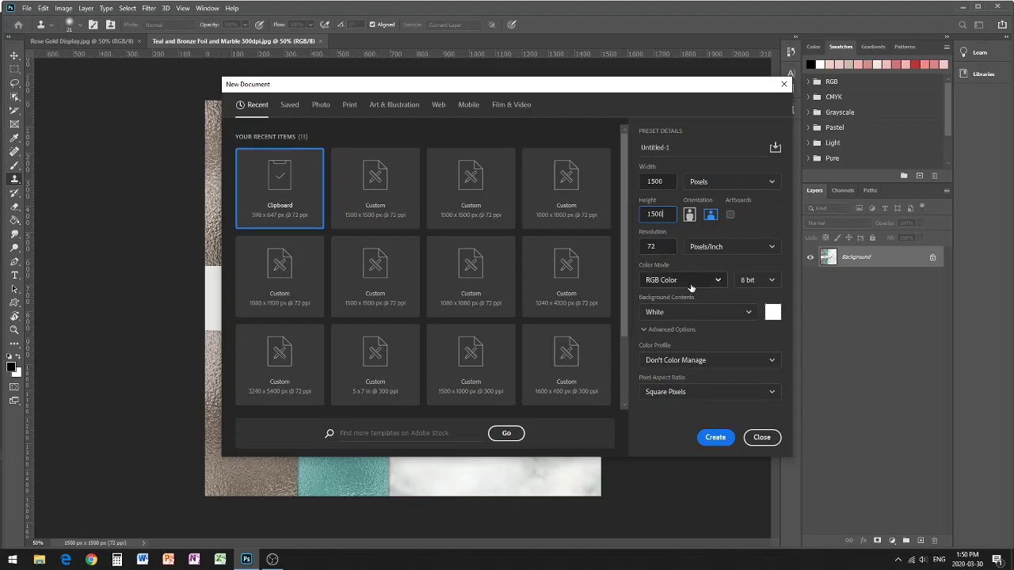
pyautogui.click(713, 441)
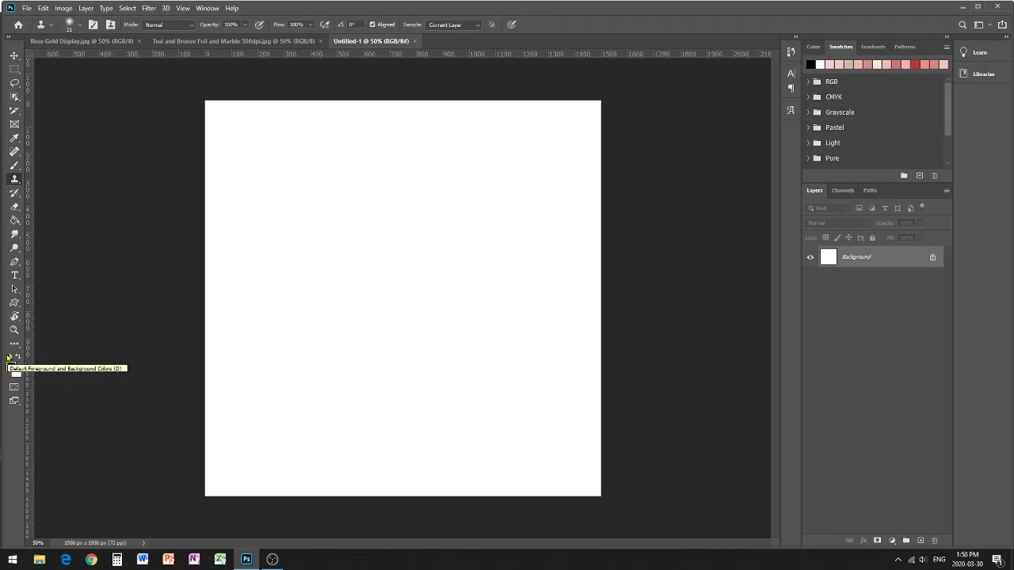
# Reset colours to default black and white and render Clouds across the canvas
pyautogui.click(8, 356)
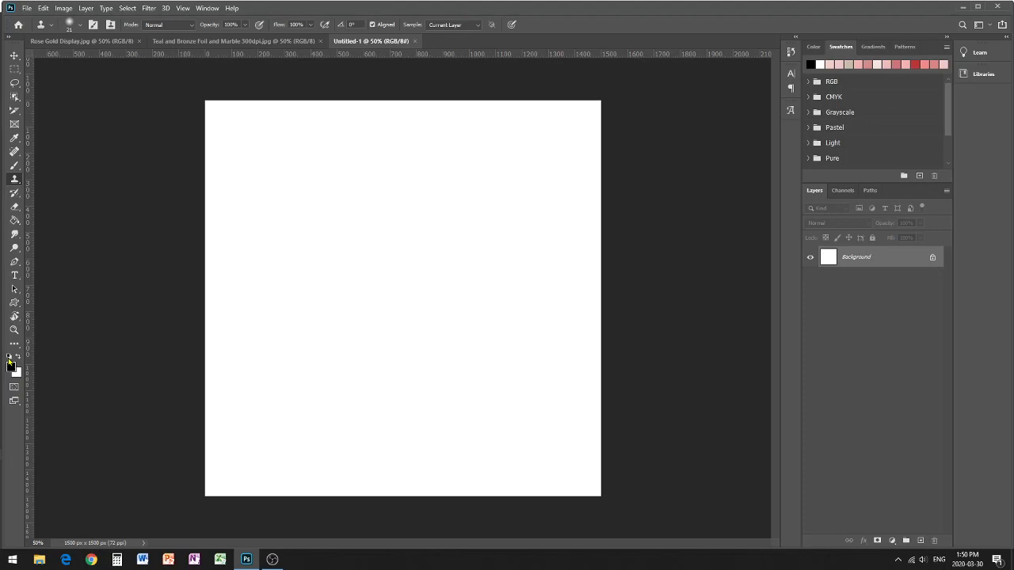
pyautogui.click(150, 8)
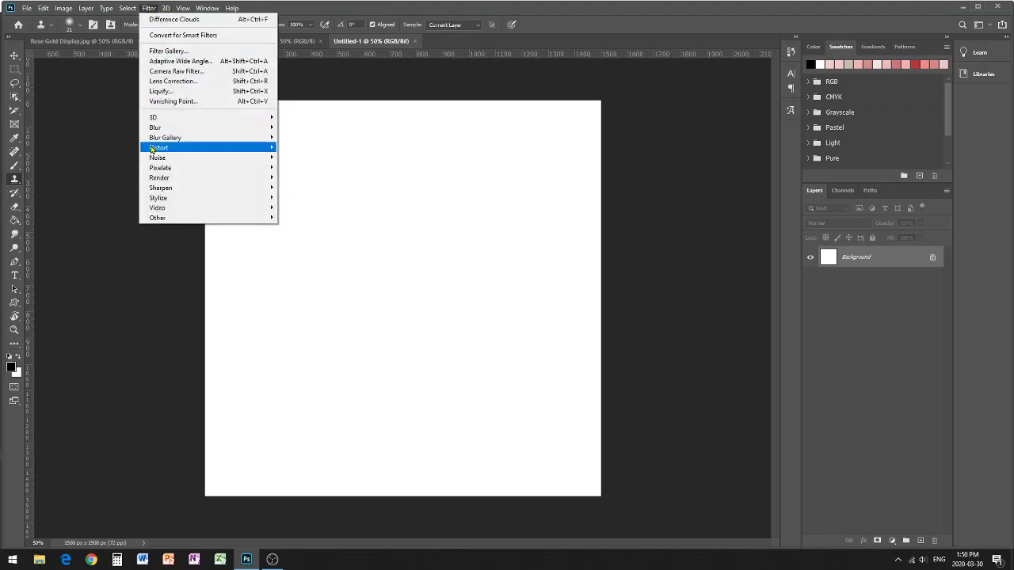
pyautogui.moveTo(157, 178)
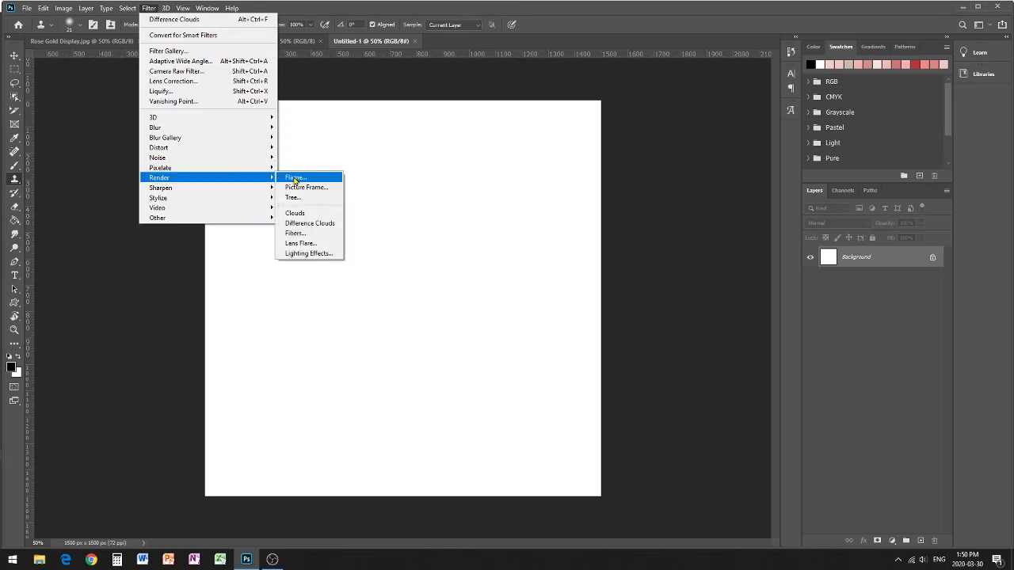
pyautogui.click(312, 218)
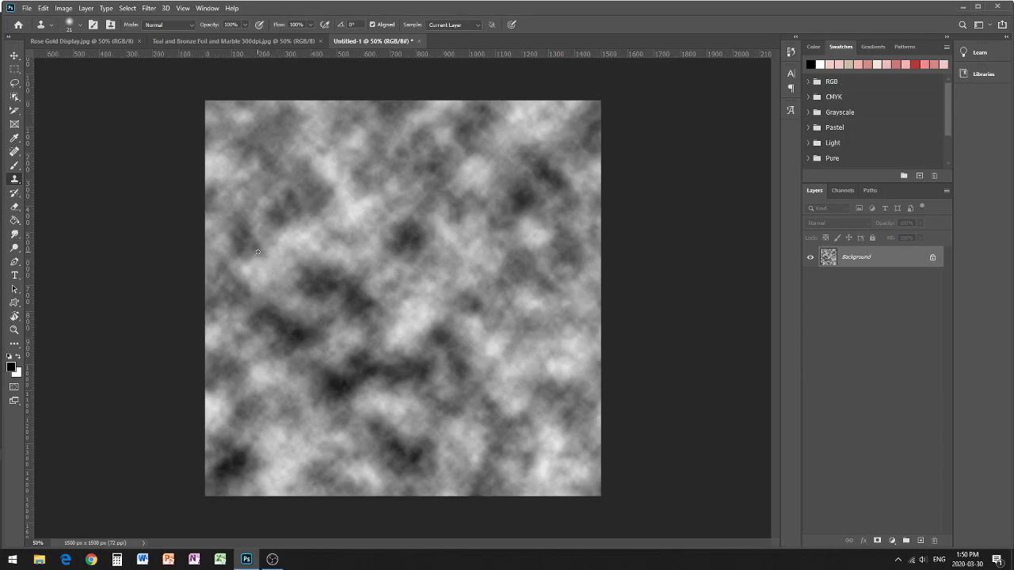
# Apply Filter > Render > Difference Clouds to create dark vein-like lines
pyautogui.click(149, 8)
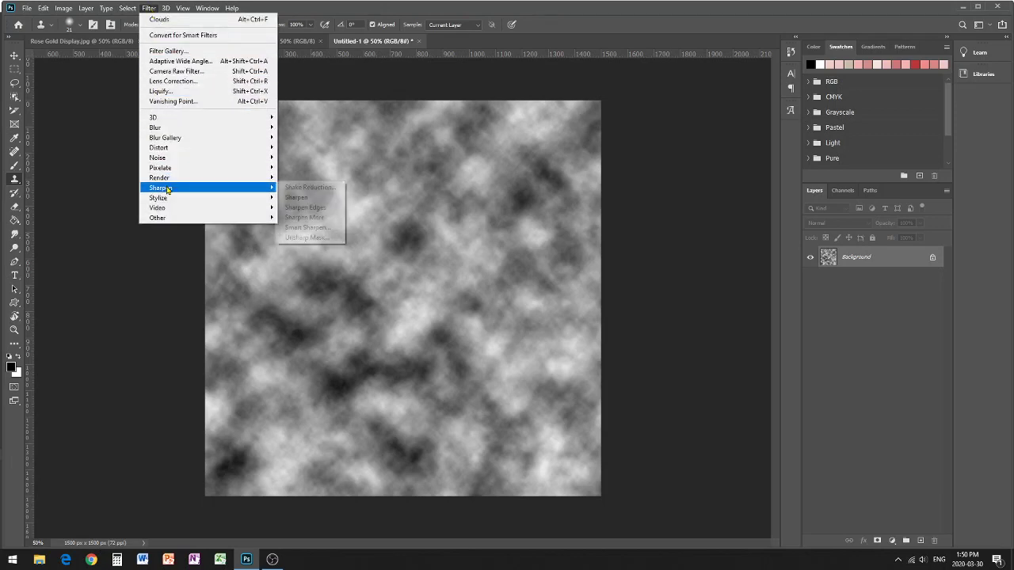
pyautogui.moveTo(169, 180)
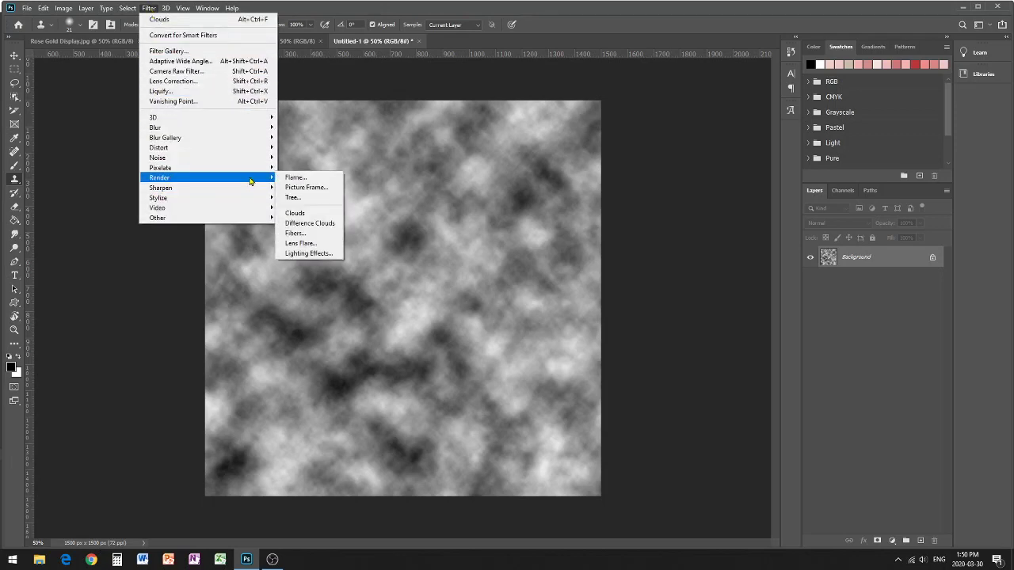
pyautogui.click(318, 228)
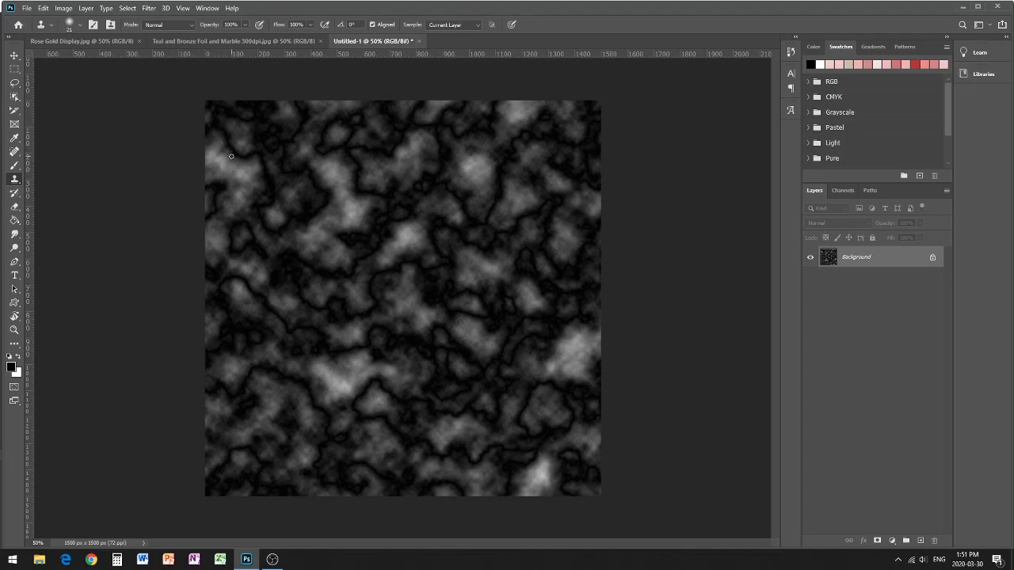
# Brighten the texture with a Levels adjustment, raising the midtone slider to 9.99
pyautogui.click(59, 11)
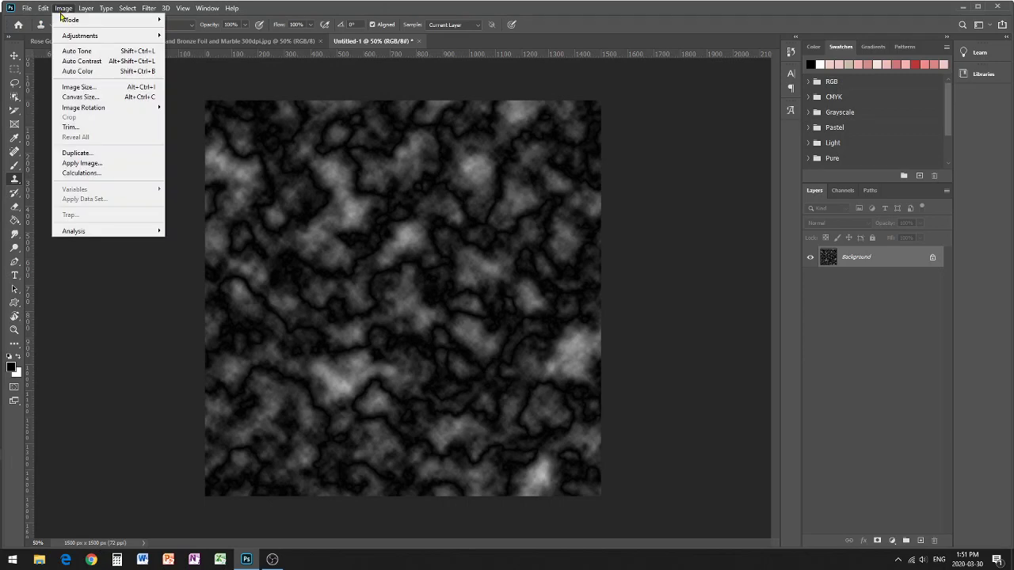
pyautogui.moveTo(68, 37)
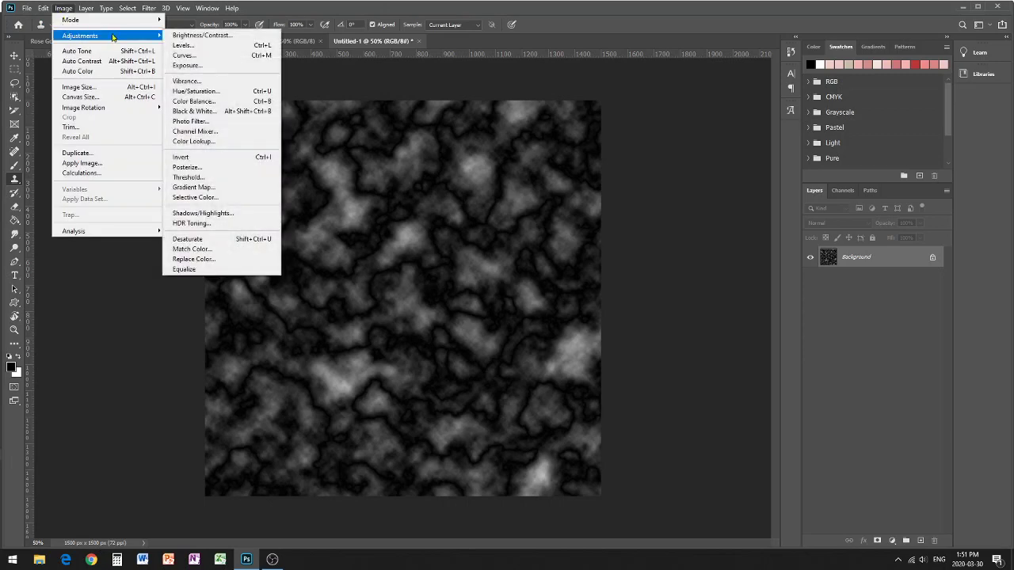
pyautogui.click(222, 49)
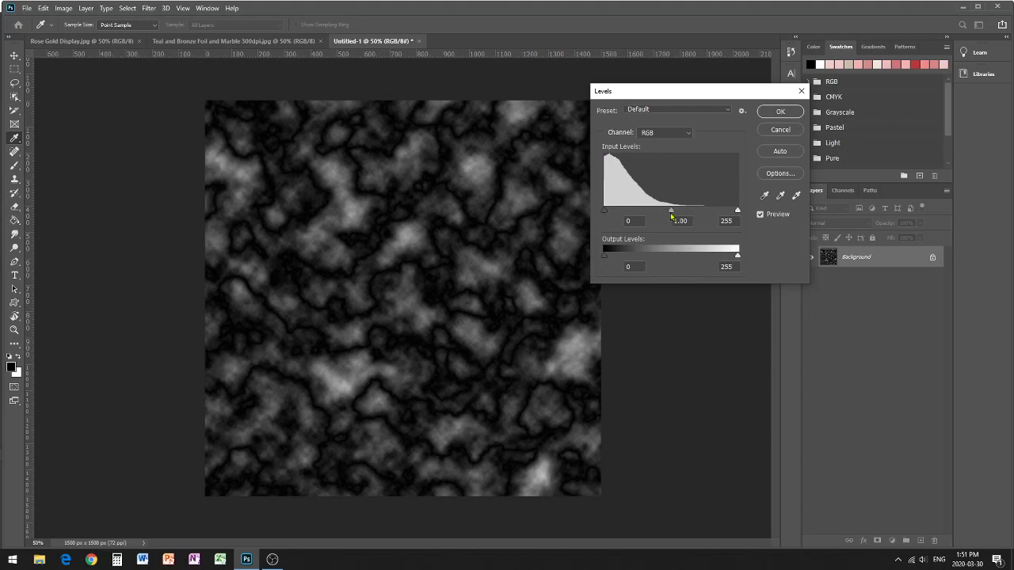
pyautogui.moveTo(669, 207); pyautogui.dragTo(602, 213)
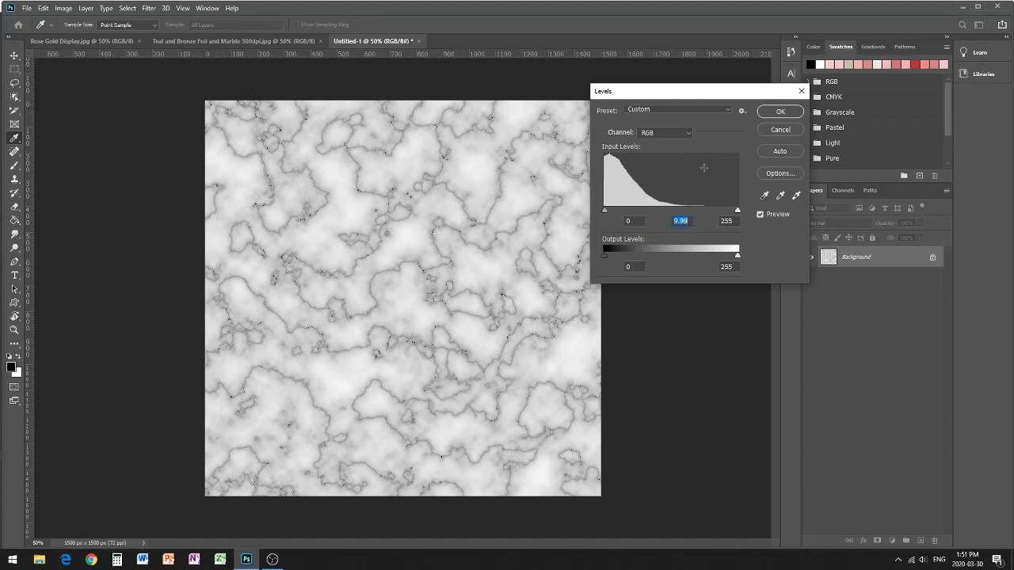
pyautogui.click(765, 111)
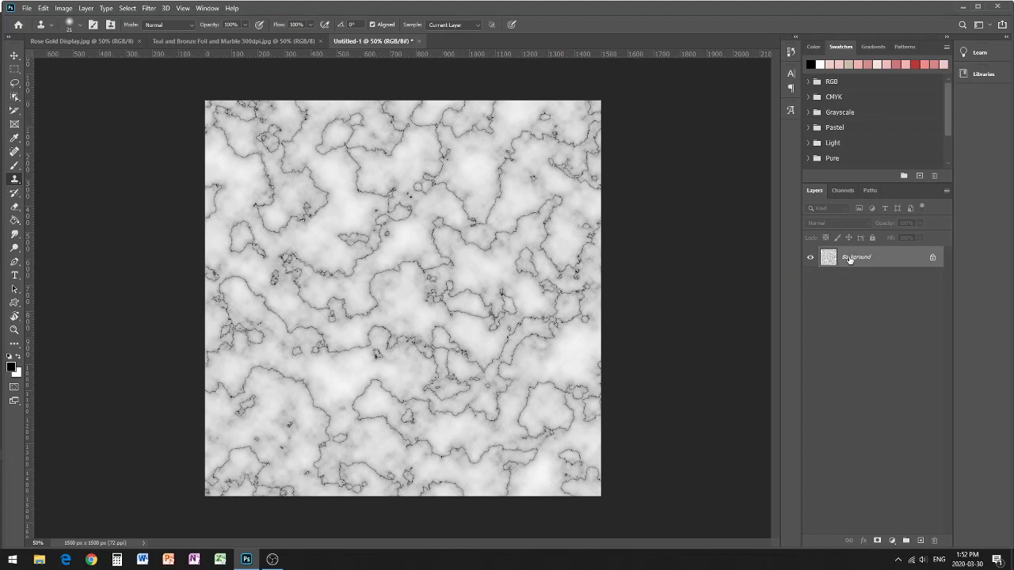
# Duplicate the Background layer, keeping the default name Background copy
pyautogui.rightClick(849, 259)
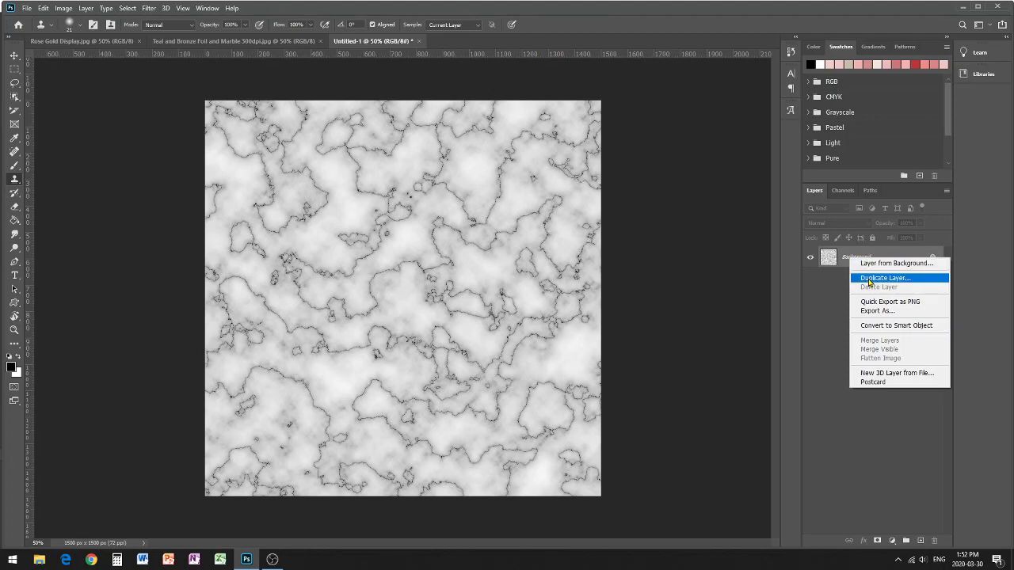
pyautogui.click(869, 279)
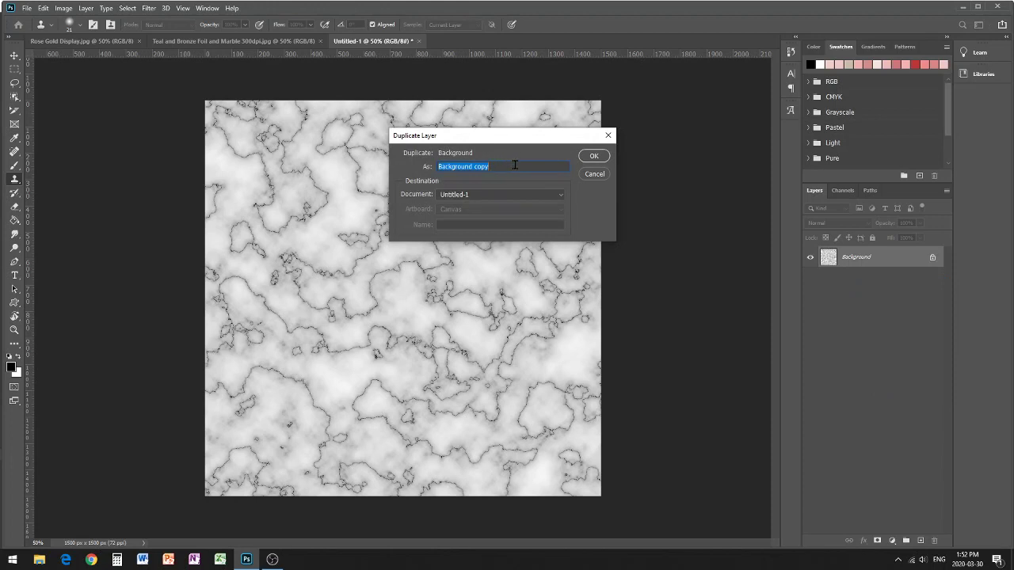
pyautogui.click(596, 157)
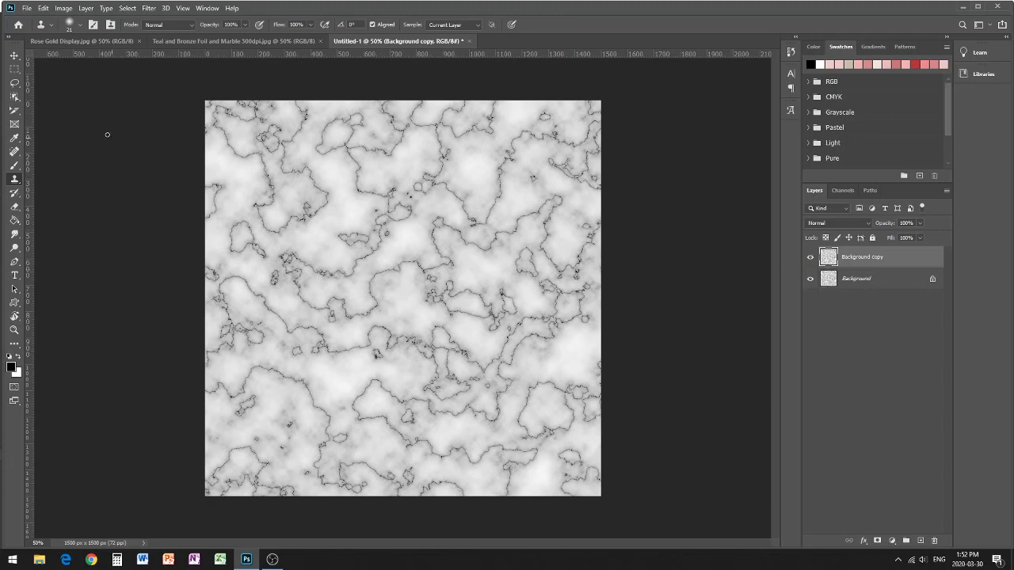
# Rotate Background copy 90° counter-clockwise, then hide and show it to compare
pyautogui.click(42, 8)
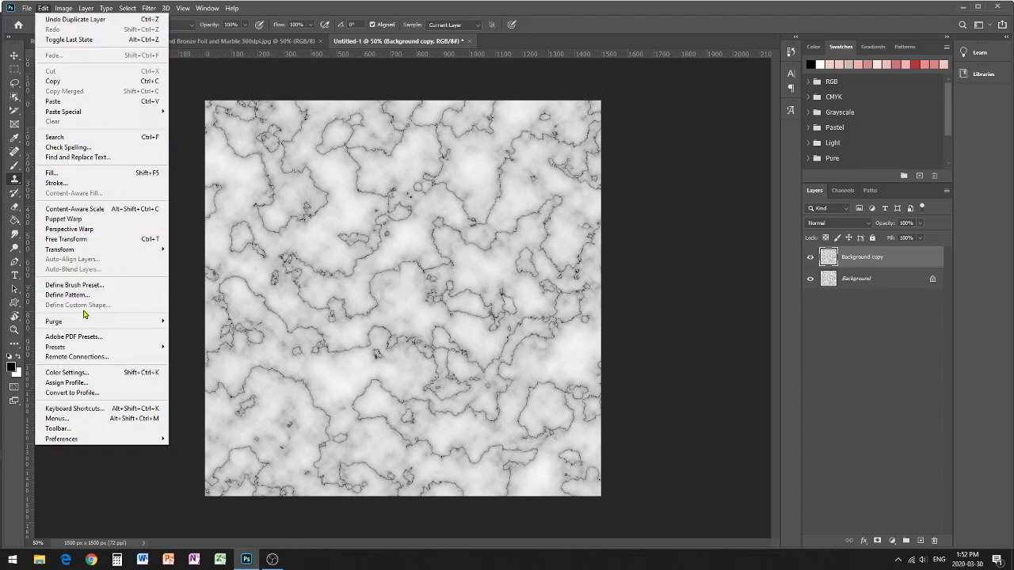
pyautogui.moveTo(94, 252)
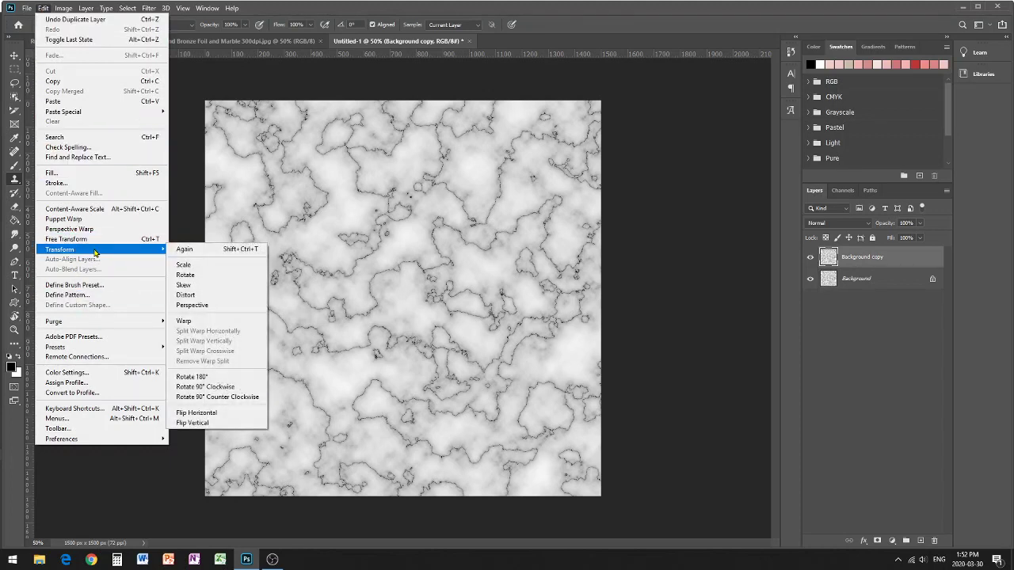
pyautogui.click(231, 400)
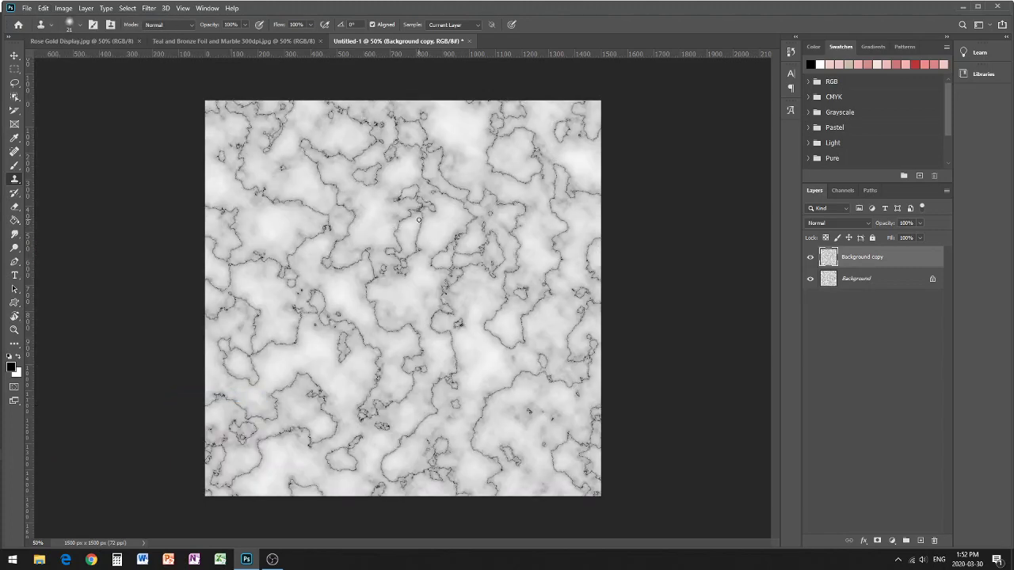
pyautogui.click(810, 259)
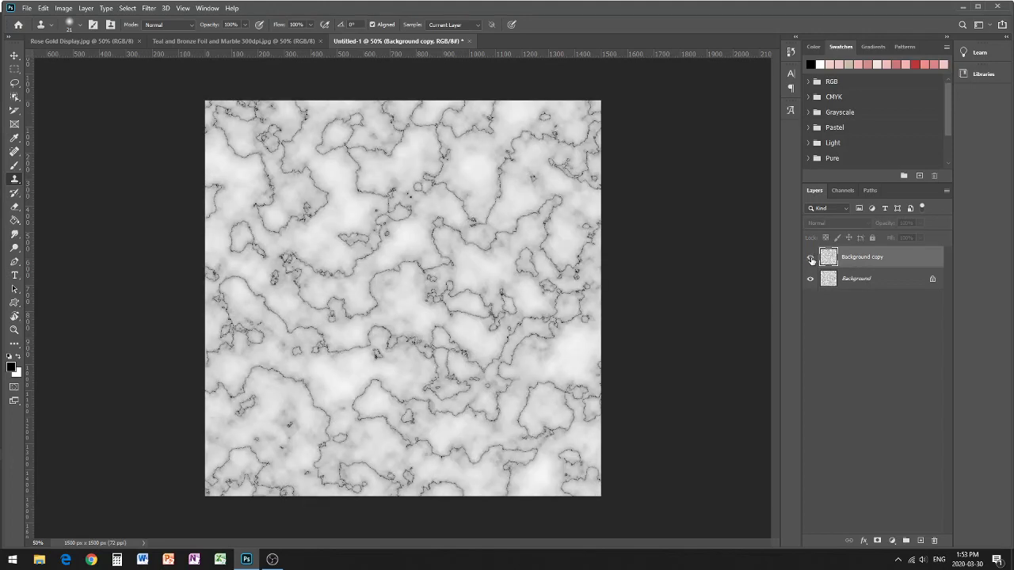
pyautogui.click(810, 259)
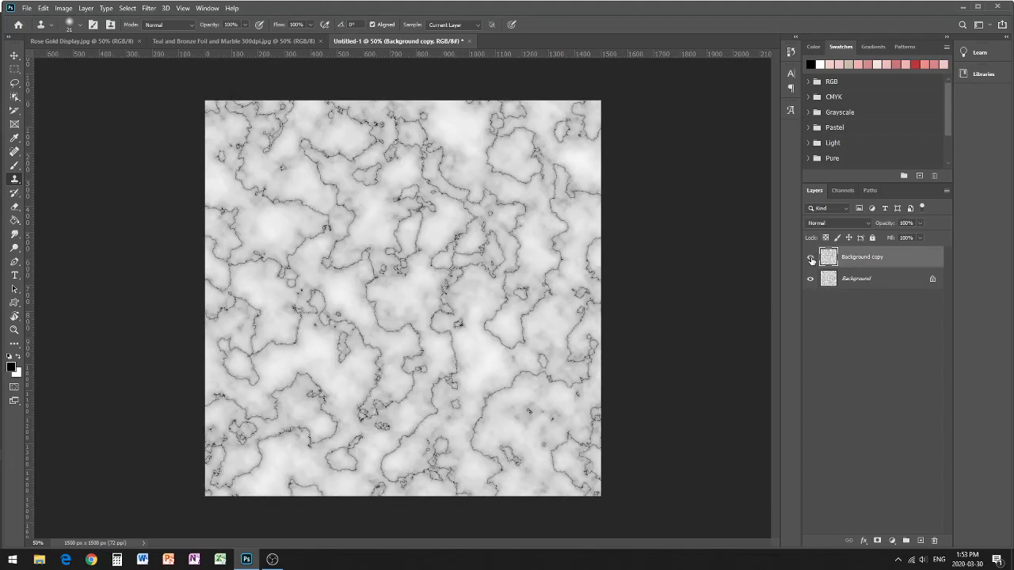
# Change the Background copy layer's blend mode from Normal to Lighten
pyautogui.click(837, 227)
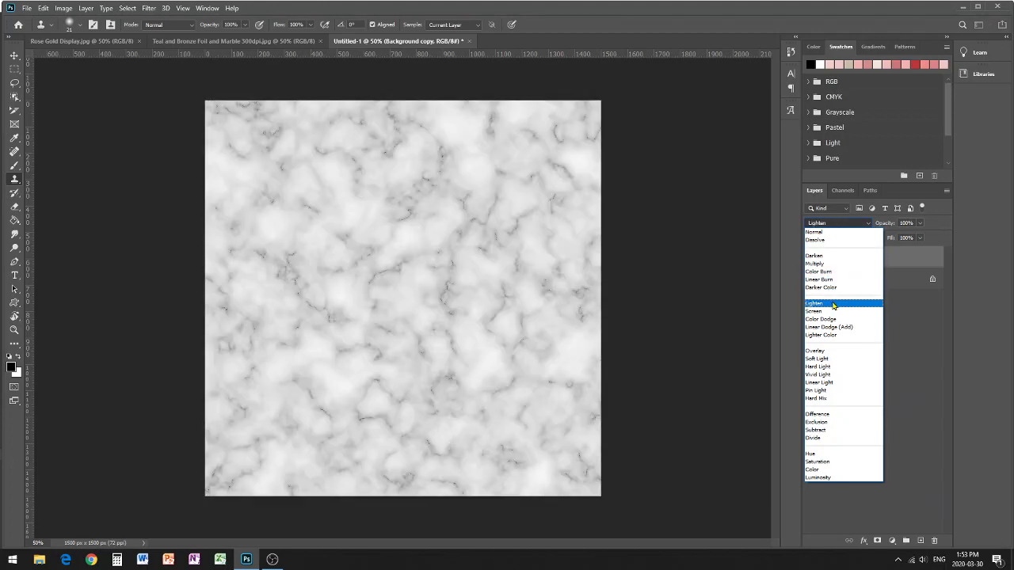
pyautogui.click(833, 305)
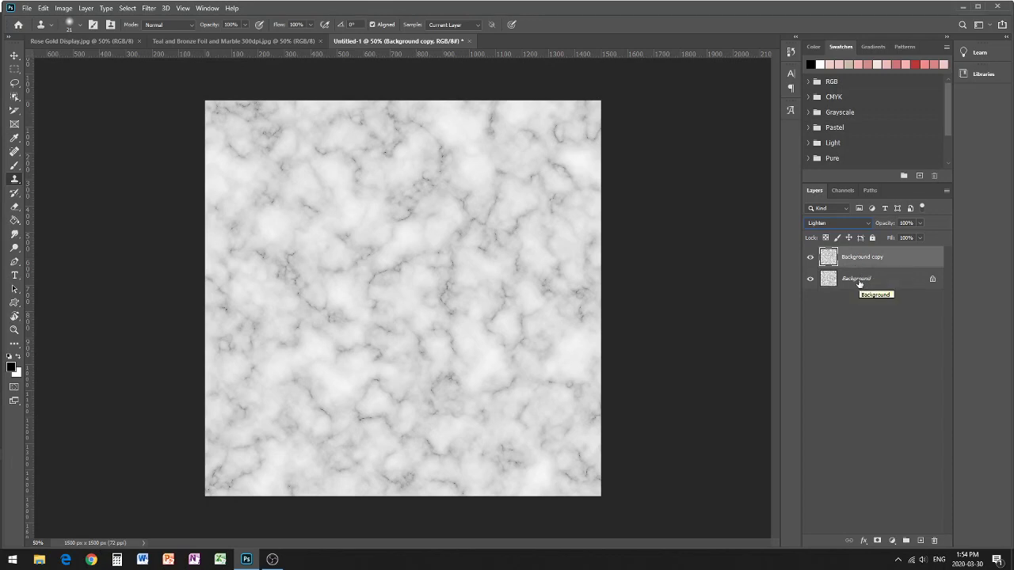
# Select Background copy and Background together and merge them into one layer
pyautogui.keyDown('shift'); pyautogui.click(859, 279); pyautogui.keyUp('shift')
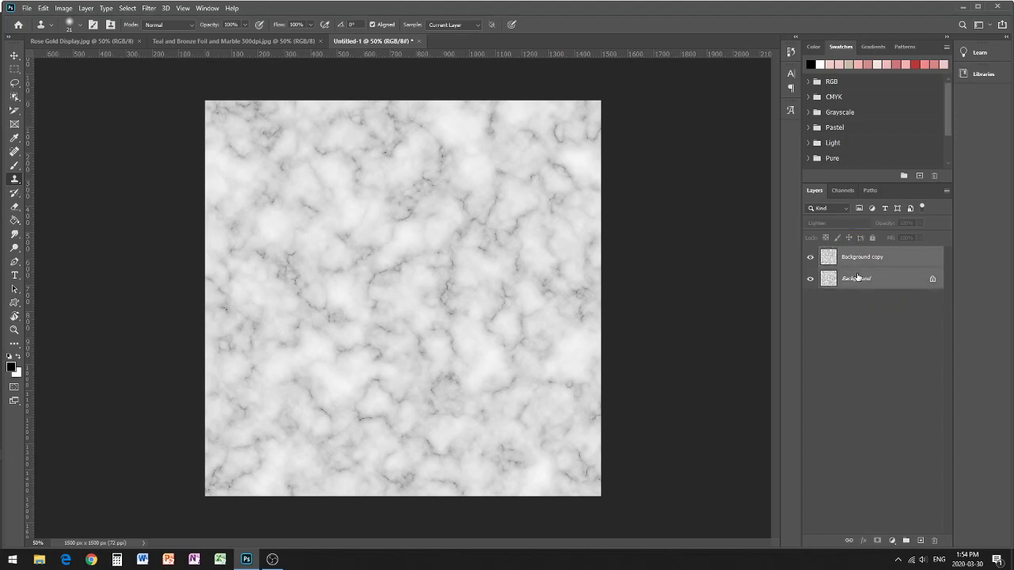
pyautogui.rightClick(858, 276)
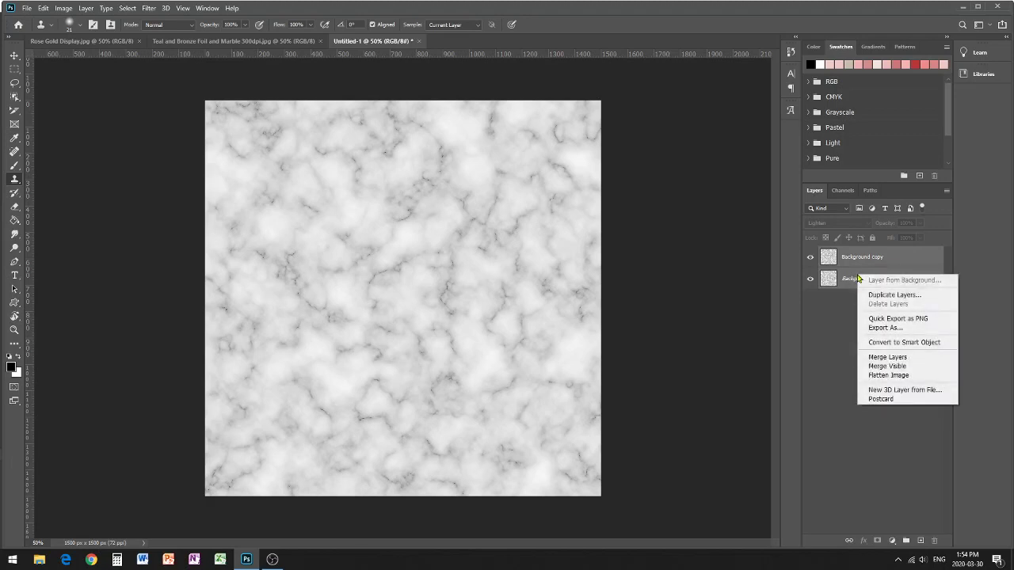
pyautogui.click(876, 361)
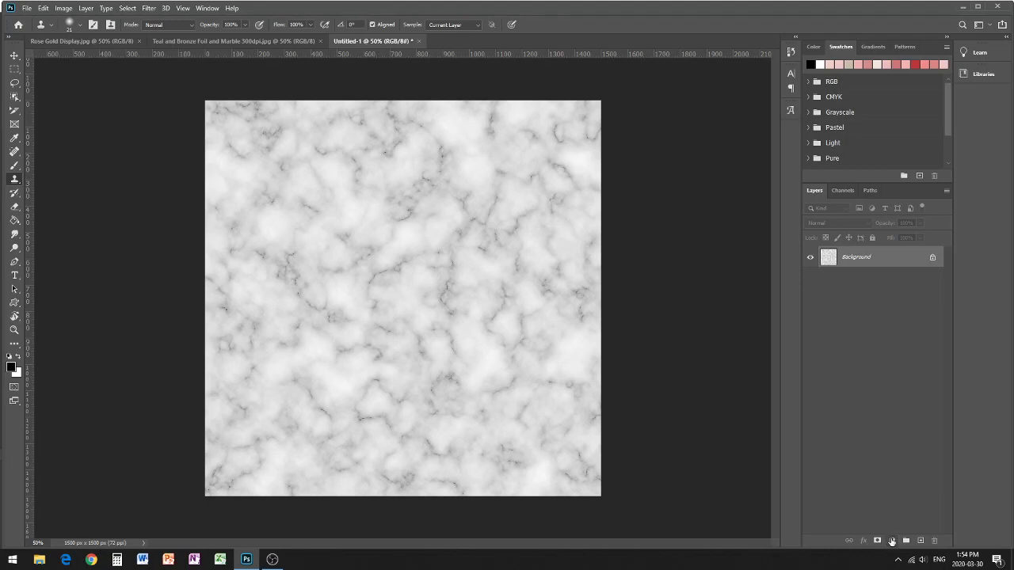
# Add a Solid Color fill layer in pink e7afaf above the marble
pyautogui.click(892, 541)
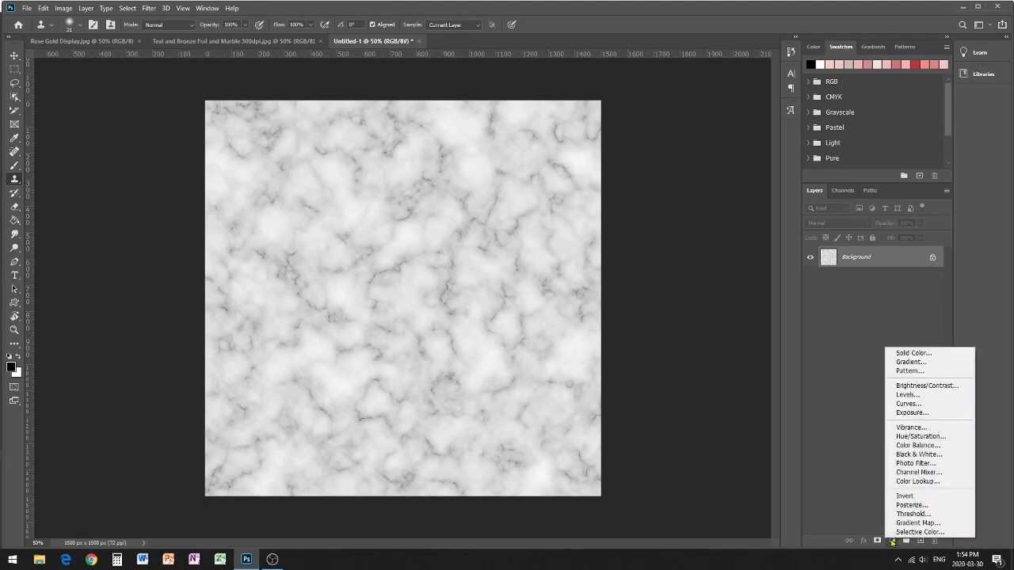
pyautogui.click(915, 354)
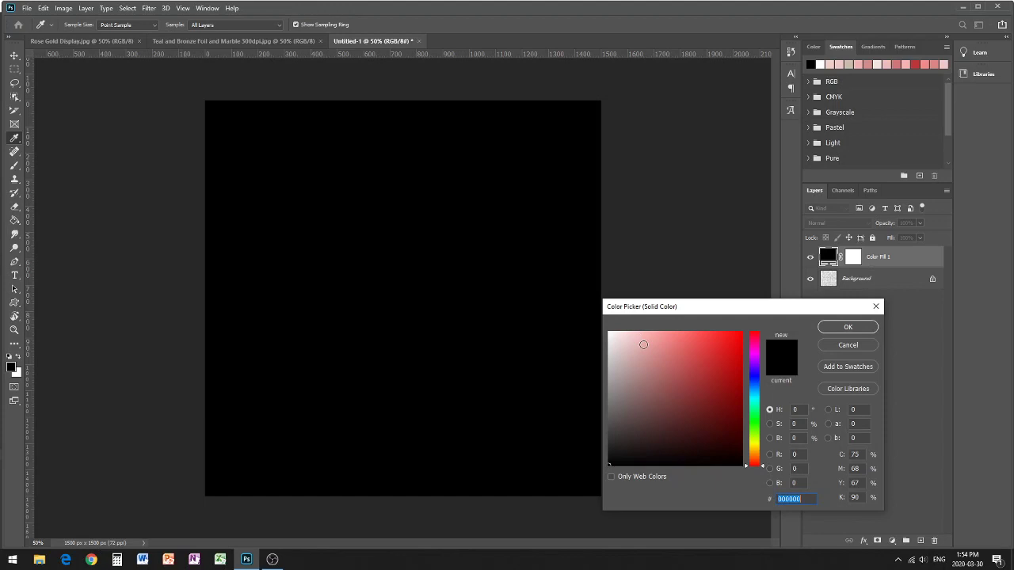
pyautogui.click(641, 343)
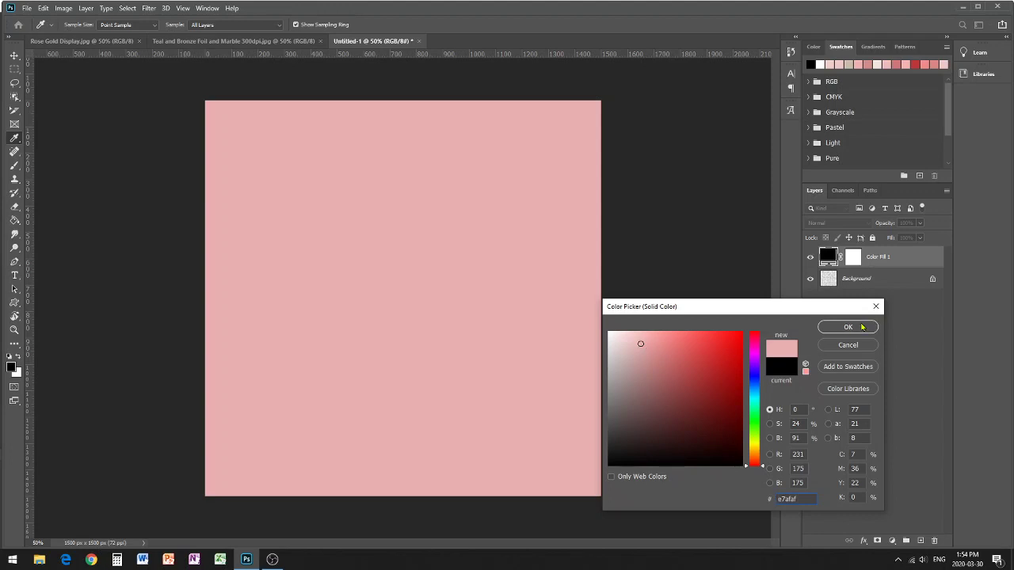
pyautogui.click(861, 328)
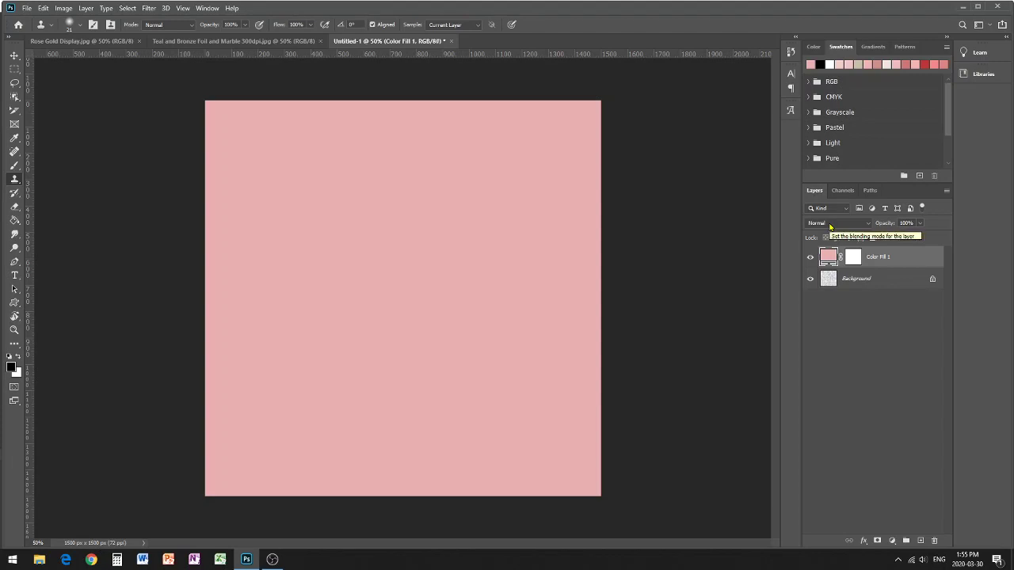
# Set Color Fill 1 to Soft Light blend mode, then hide and show it to compare
pyautogui.click(829, 227)
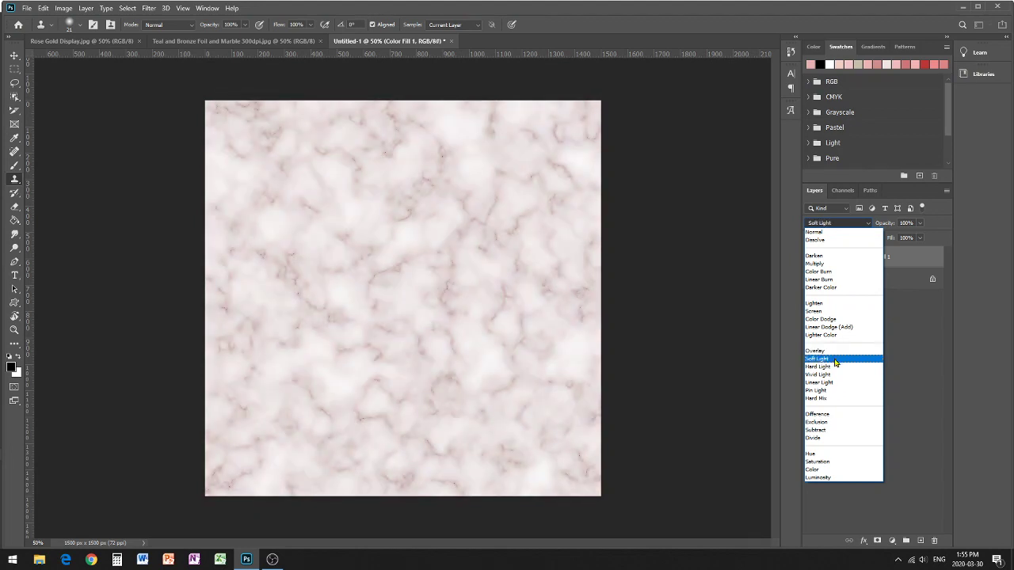
pyautogui.click(835, 362)
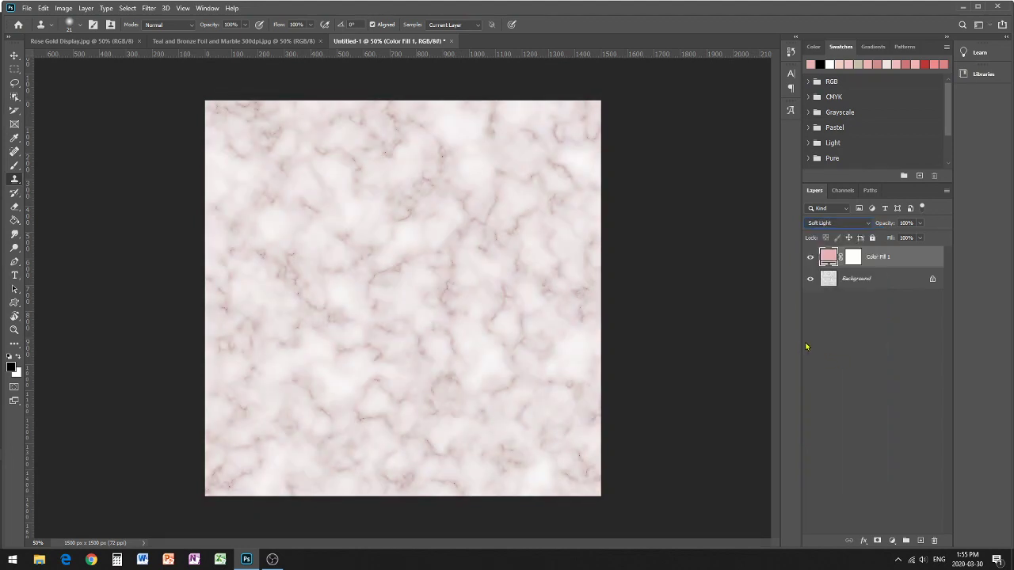
pyautogui.click(809, 258)
pyautogui.click(809, 258)
# Recolour the Color Fill 1 layer from pink to pale blue-grey #c9d5f1
pyautogui.doubleClick(826, 256)
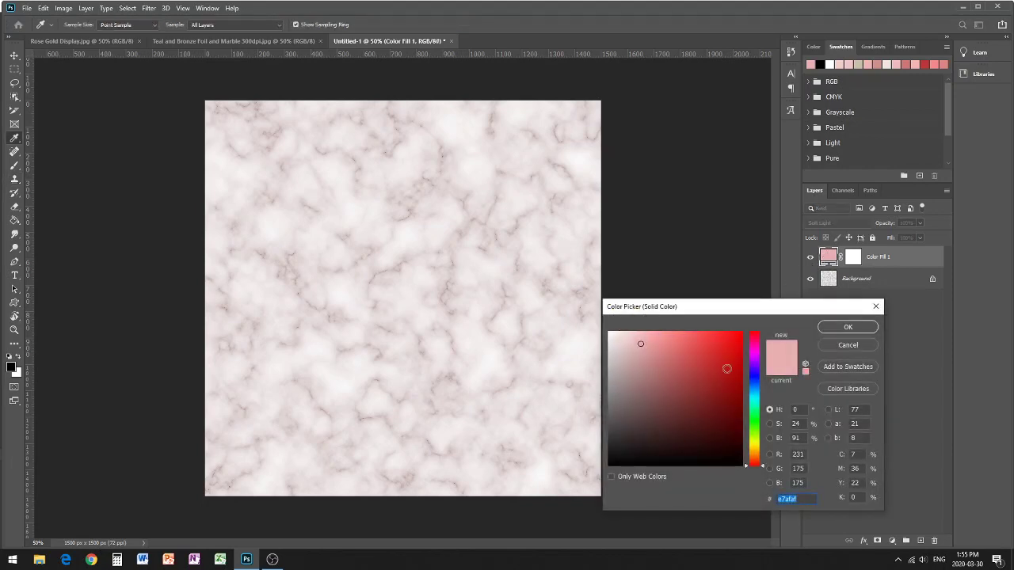
pyautogui.moveTo(753, 361); pyautogui.dragTo(751, 411)
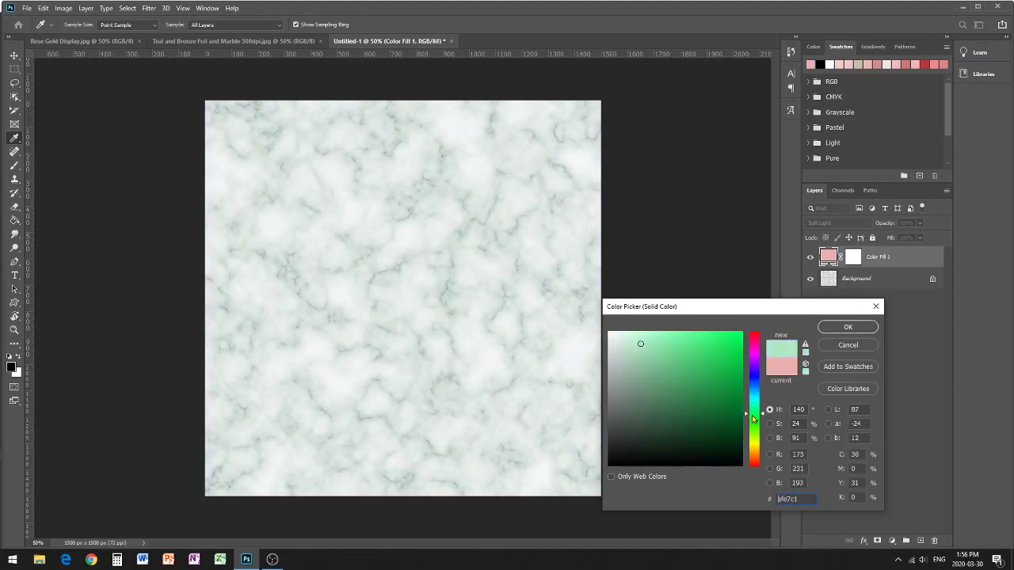
pyautogui.moveTo(751, 415)
pyautogui.mouseDown()
pyautogui.moveTo(754, 458)
pyautogui.moveTo(755, 377)
pyautogui.moveTo(754, 405)
pyautogui.mouseUp()
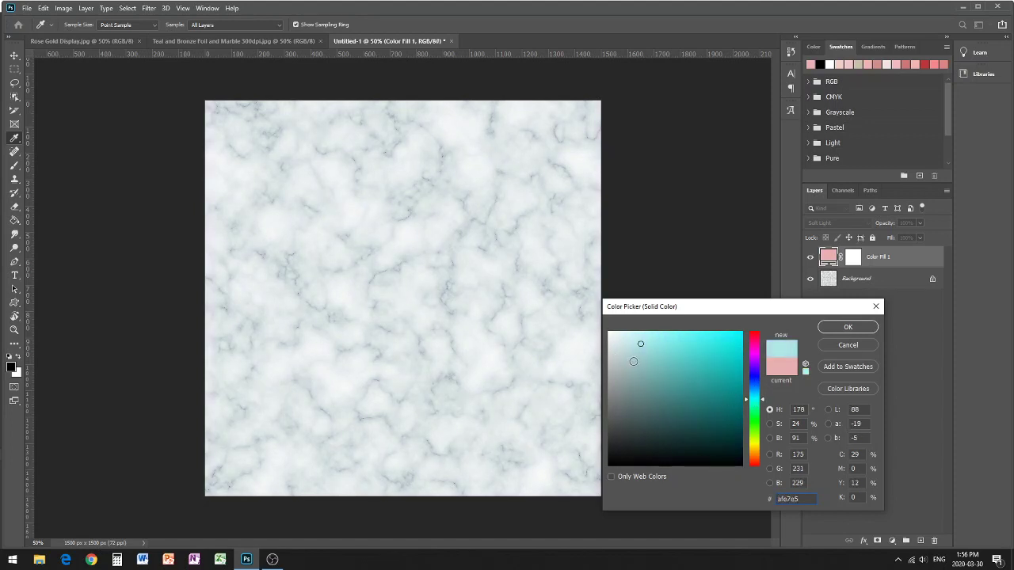
pyautogui.click(634, 362)
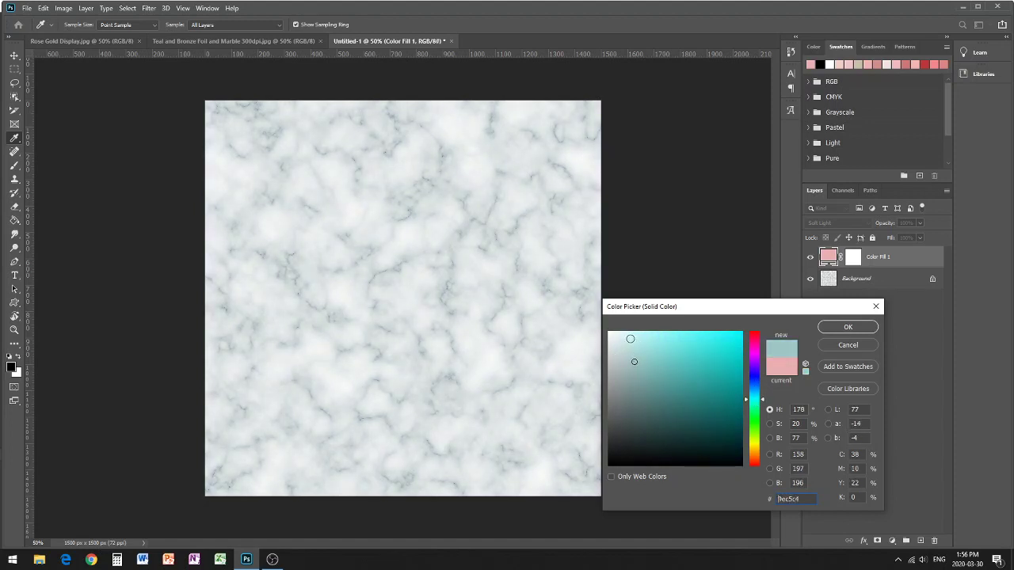
pyautogui.click(630, 339)
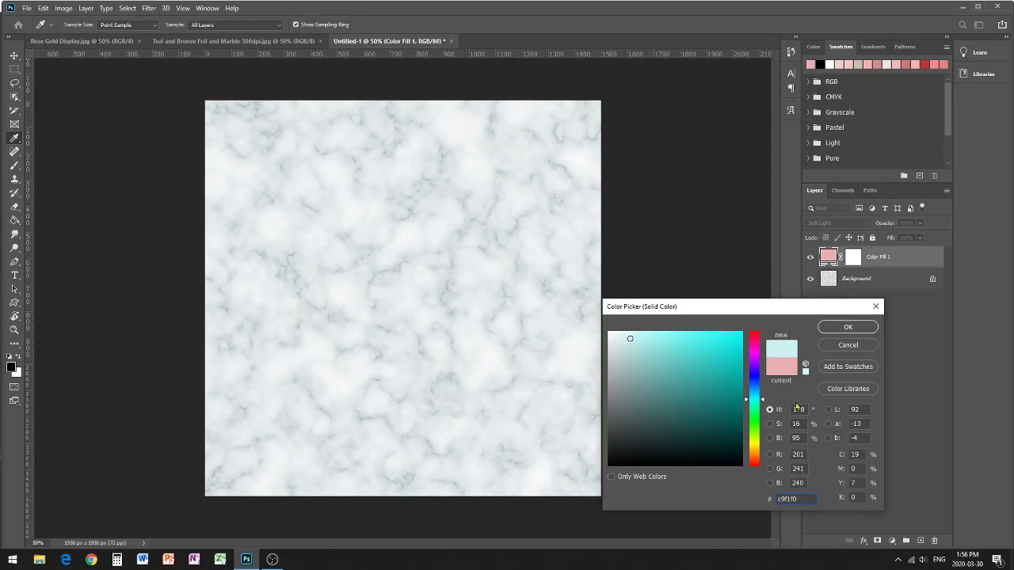
pyautogui.moveTo(754, 401)
pyautogui.mouseDown()
pyautogui.moveTo(754, 347)
pyautogui.moveTo(755, 455)
pyautogui.moveTo(755, 388)
pyautogui.mouseUp()
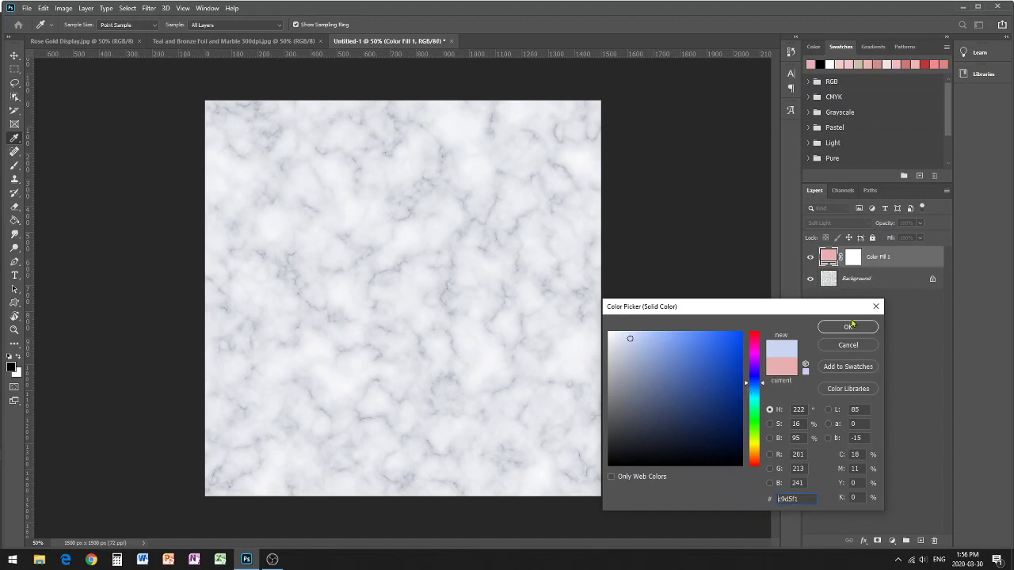
pyautogui.click(844, 328)
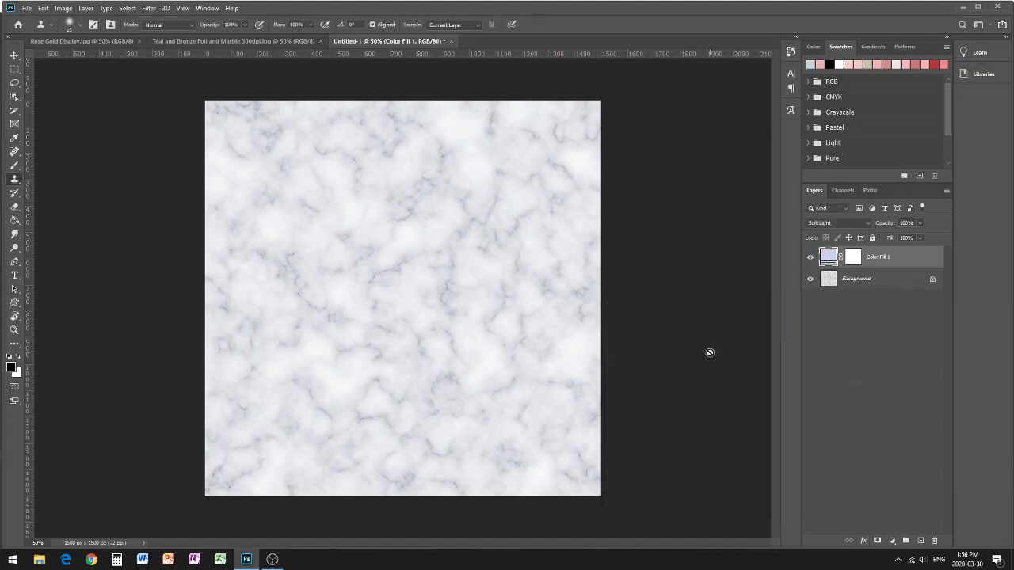